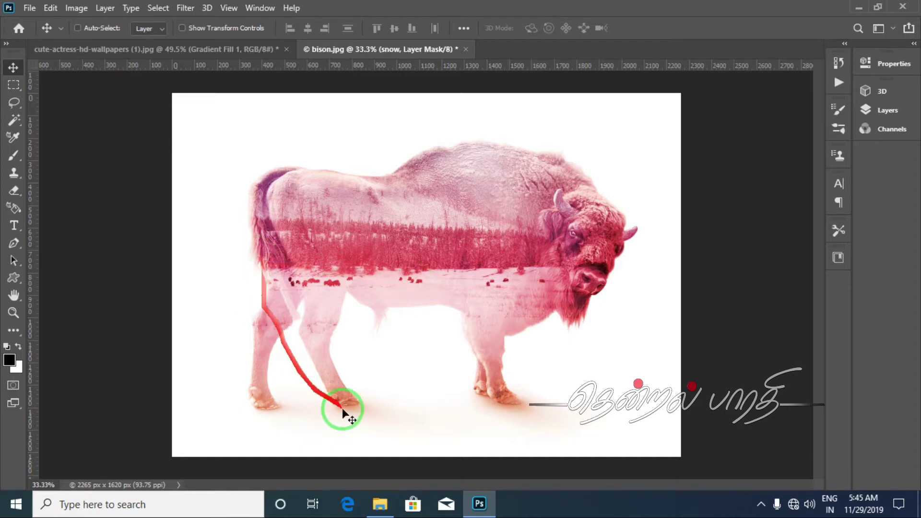
# Step: Preview the bison source photo from the photos folder, then return to the bison document
pyautogui.click(384, 513)
pyautogui.doubleClick(151, 161)
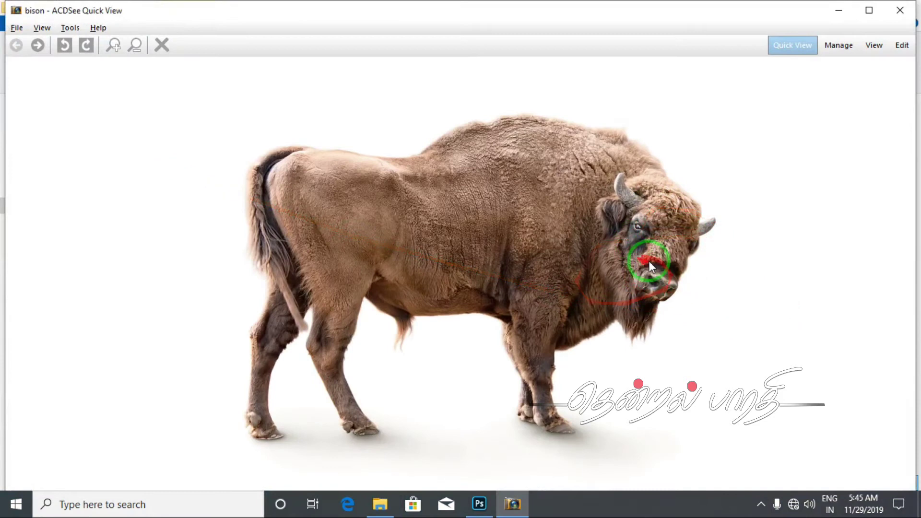
pyautogui.scroll(-1, 649, 263)
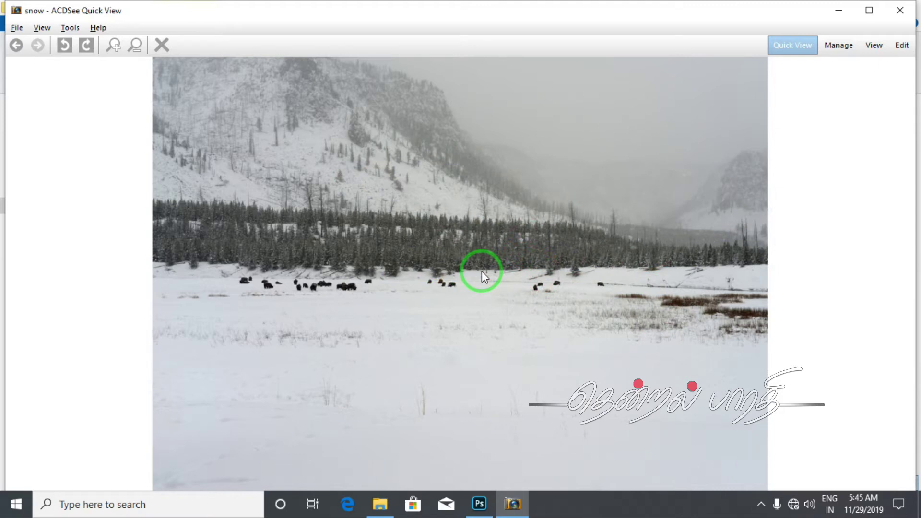
pyautogui.click(480, 504)
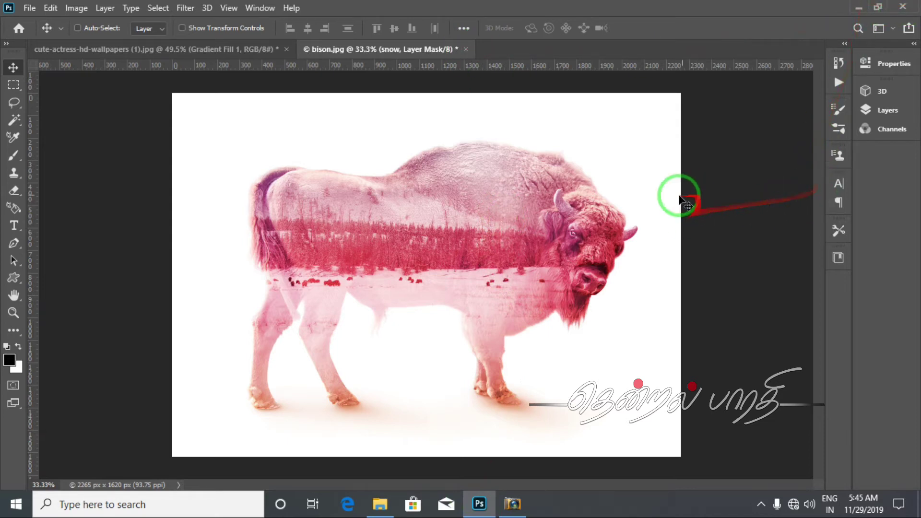
# Step: Delete the Gradient Fill 1 and snow layers, leaving only the Background layer
pyautogui.press('F7')
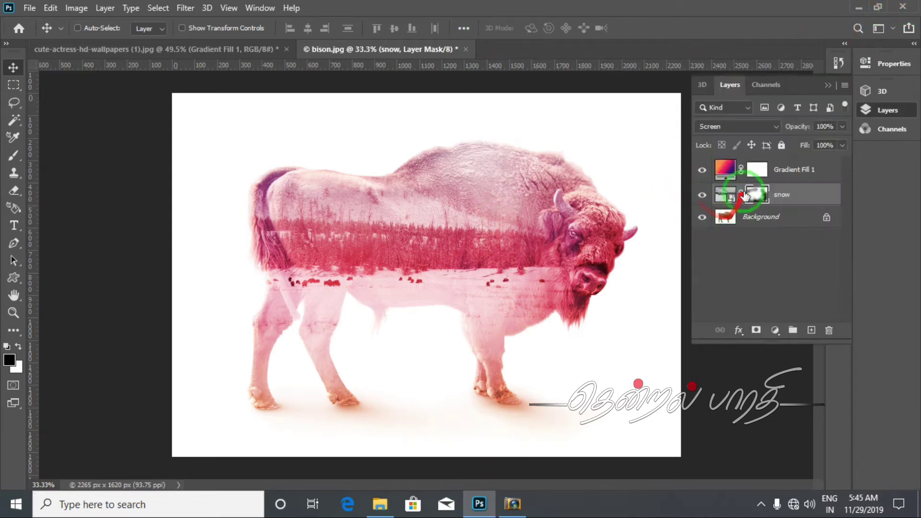
pyautogui.click(787, 174)
pyautogui.press('Delete')
pyautogui.press('Delete')
pyautogui.moveTo(588, 191)
pyautogui.mouseDown()
pyautogui.moveTo(388, 225)
pyautogui.moveTo(466, 288)
pyautogui.mouseUp()
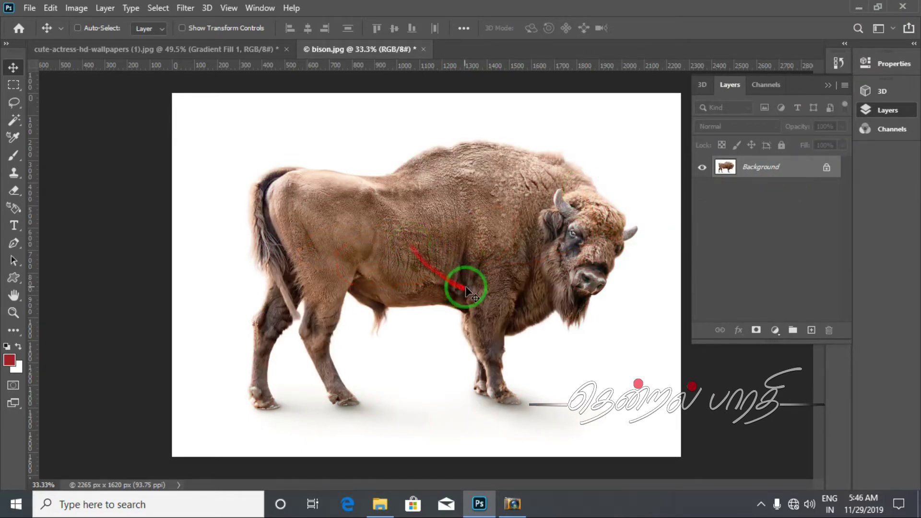
# Step: Drag the snow photo from File Explorer onto the bison canvas as a new layer
pyautogui.click(864, 7)
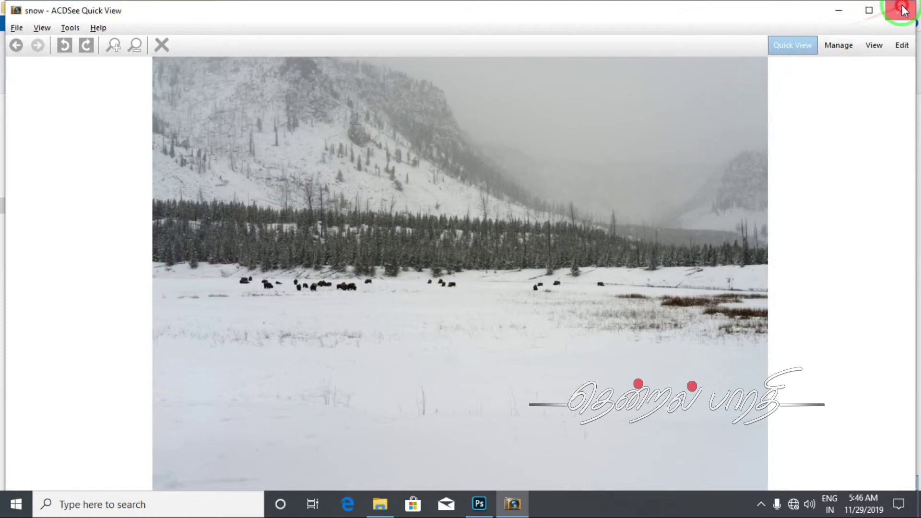
pyautogui.click(900, 9)
pyautogui.click(250, 162)
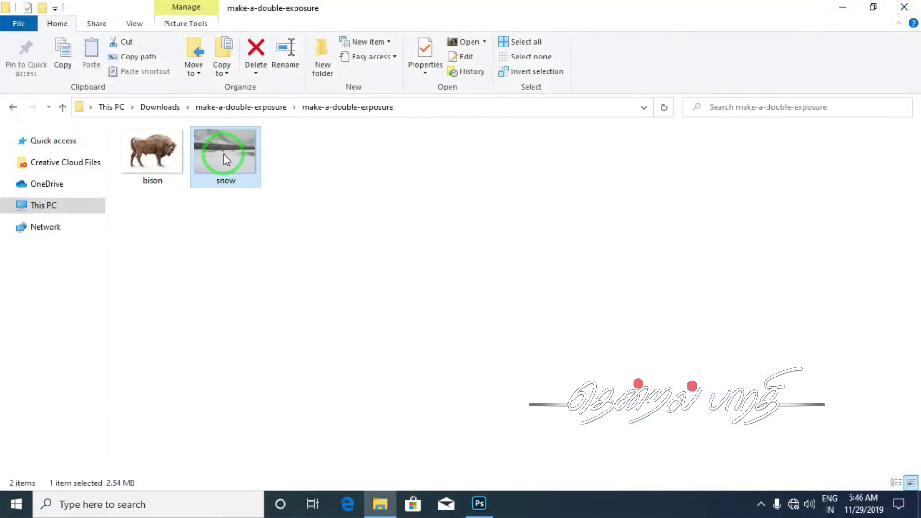
pyautogui.moveTo(223, 154)
pyautogui.mouseDown()
pyautogui.moveTo(207, 153)
pyautogui.moveTo(487, 503)
pyautogui.moveTo(412, 239)
pyautogui.moveTo(418, 246)
pyautogui.mouseUp()
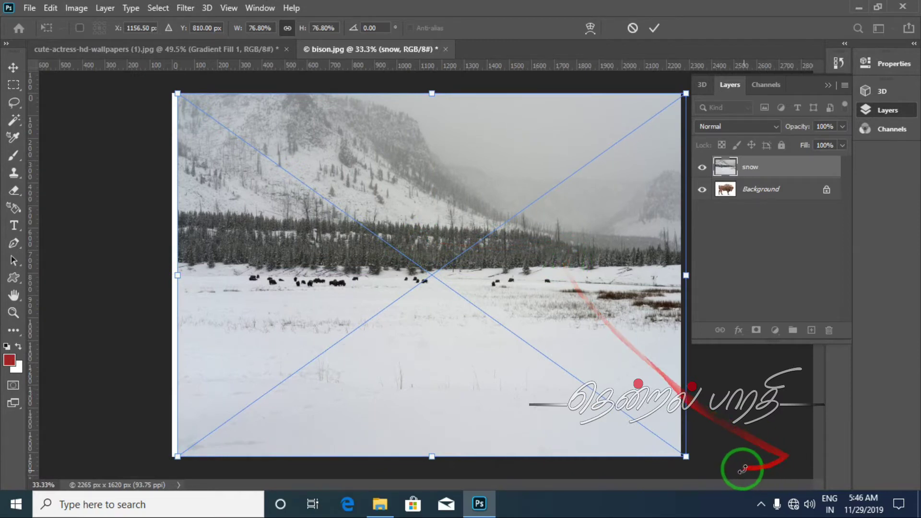
# Step: Commit the snow layer, shift it left to cover the canvas edge, and blend it in Screen mode
pyautogui.press('Return')
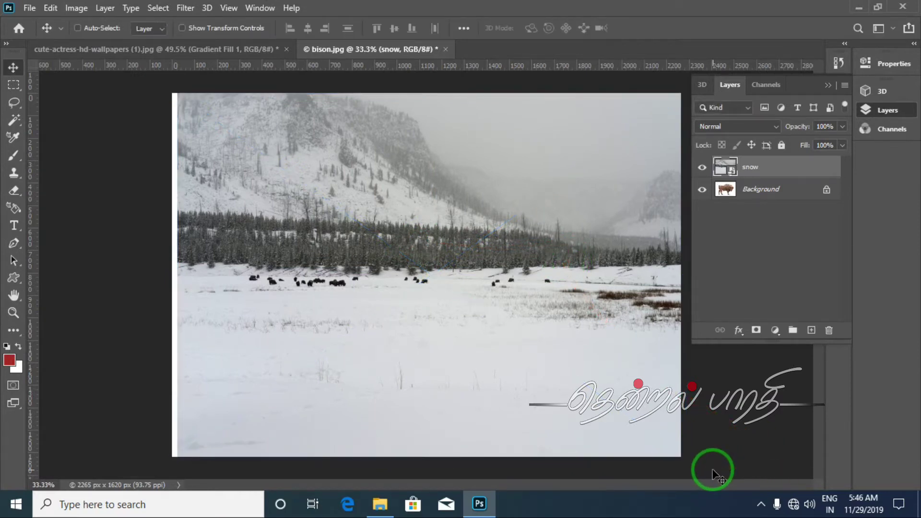
pyautogui.moveTo(539, 322); pyautogui.dragTo(533, 324)
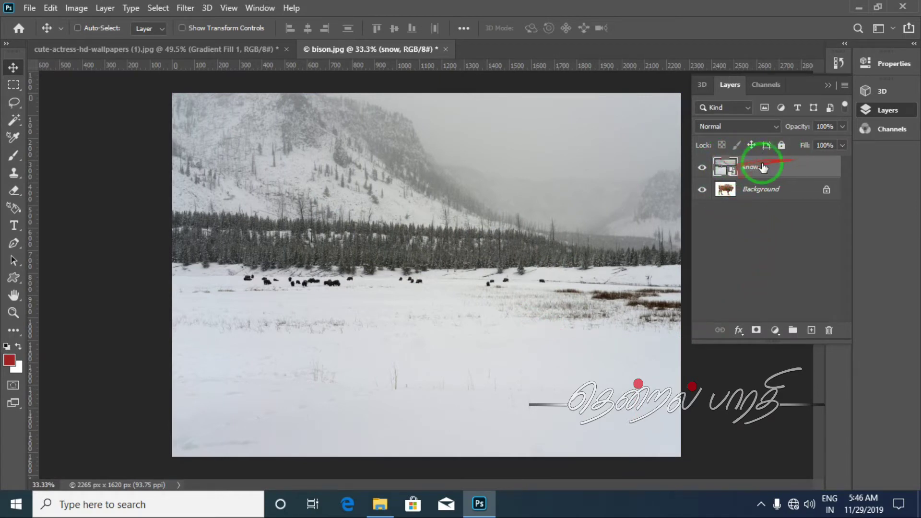
pyautogui.click(774, 127)
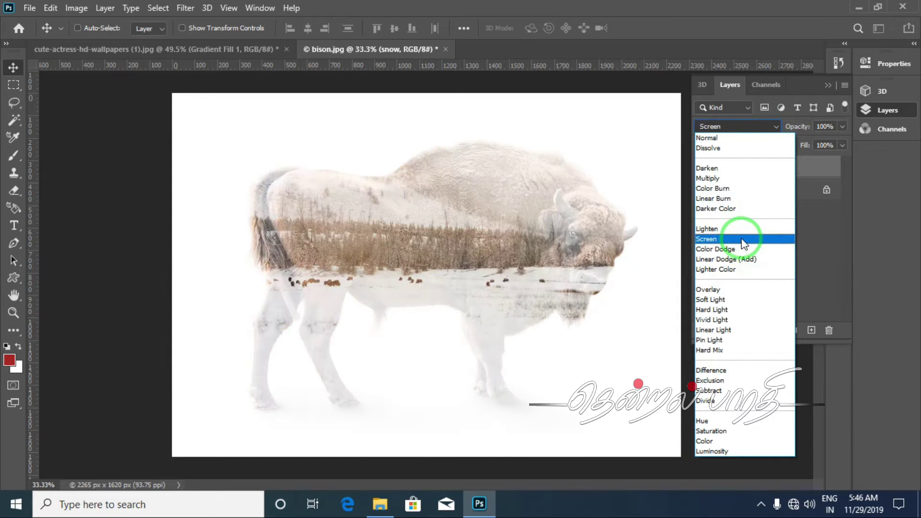
pyautogui.click(742, 239)
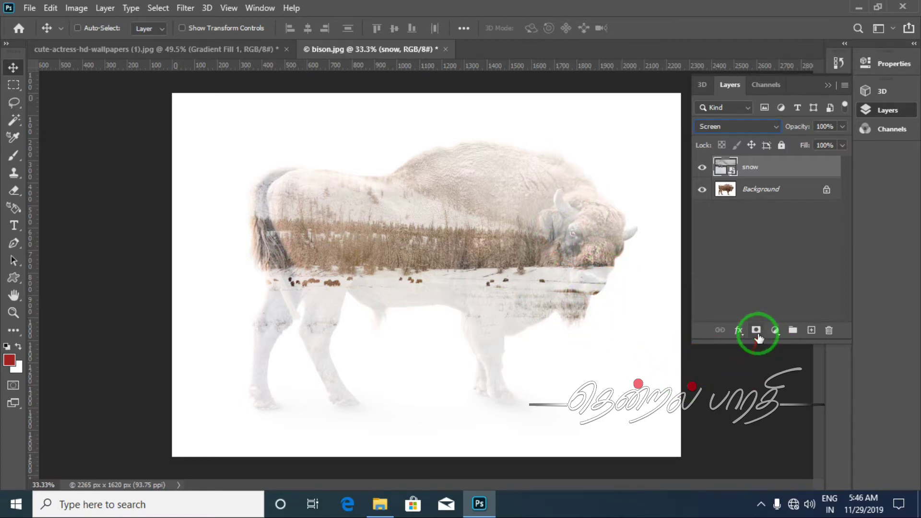
# Step: Add a layer mask to the snow layer and paint black over the bison's head with a smaller brush
pyautogui.click(756, 331)
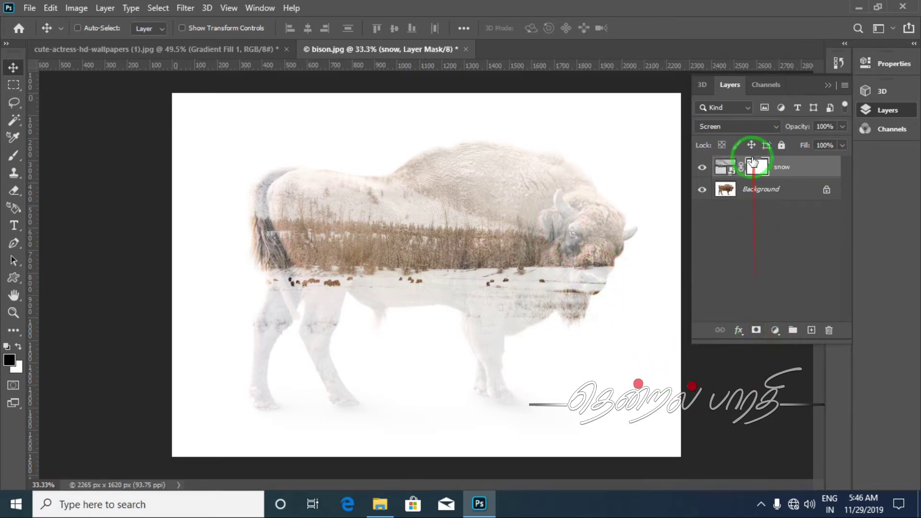
pyautogui.press('b')
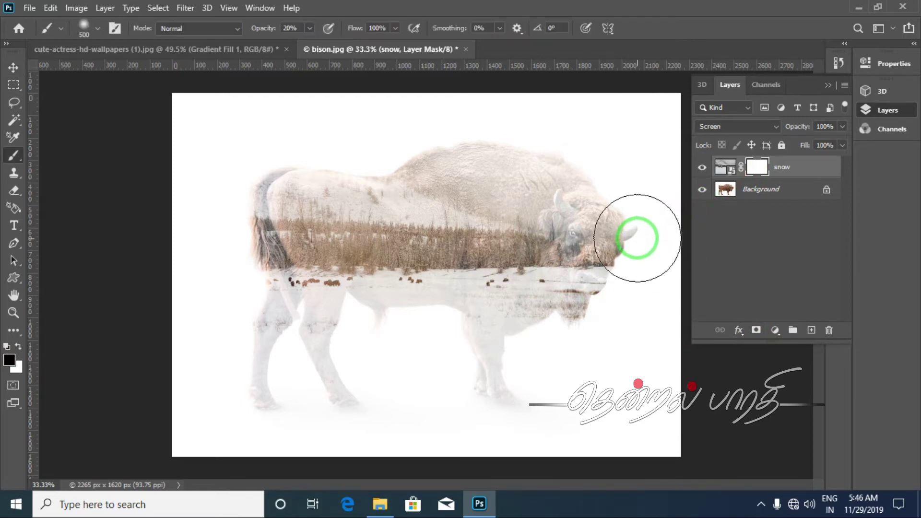
pyautogui.press('[')
pyautogui.moveTo(637, 238)
pyautogui.mouseDown()
pyautogui.moveTo(613, 263)
pyautogui.moveTo(592, 319)
pyautogui.moveTo(613, 240)
pyautogui.moveTo(593, 177)
pyautogui.moveTo(539, 144)
pyautogui.moveTo(259, 169)
pyautogui.moveTo(205, 244)
pyautogui.moveTo(232, 318)
pyautogui.moveTo(218, 494)
pyautogui.moveTo(336, 427)
pyautogui.moveTo(555, 417)
pyautogui.moveTo(590, 333)
pyautogui.moveTo(494, 334)
pyautogui.moveTo(361, 315)
pyautogui.moveTo(409, 341)
pyautogui.moveTo(349, 360)
pyautogui.moveTo(262, 338)
pyautogui.moveTo(340, 360)
pyautogui.moveTo(237, 325)
pyautogui.moveTo(555, 318)
pyautogui.moveTo(555, 350)
pyautogui.moveTo(596, 313)
pyautogui.moveTo(592, 274)
pyautogui.moveTo(620, 252)
pyautogui.moveTo(581, 150)
pyautogui.moveTo(456, 136)
pyautogui.moveTo(318, 153)
pyautogui.moveTo(284, 144)
pyautogui.mouseUp()
pyautogui.press('v')
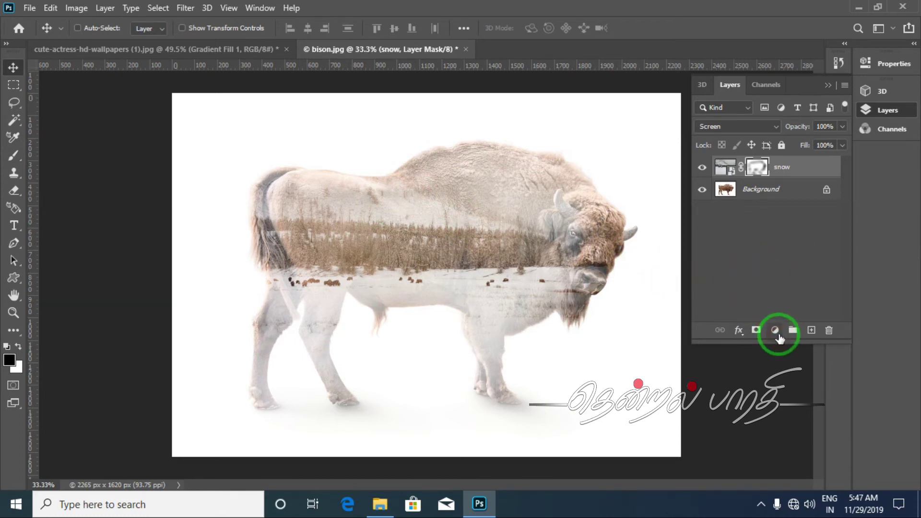
# Step: Add a gradient fill layer using the orange-to-purple Reds preset, blended in Overlay mode
pyautogui.click(776, 332)
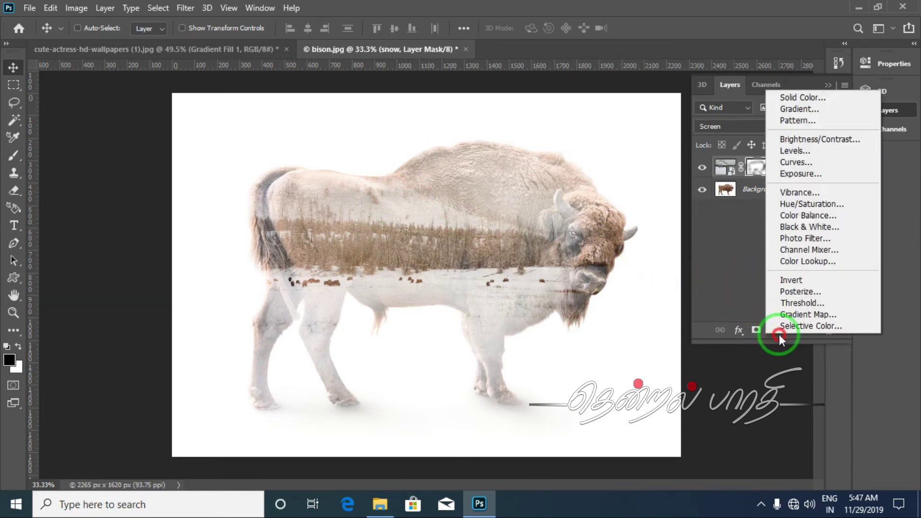
pyautogui.click(792, 109)
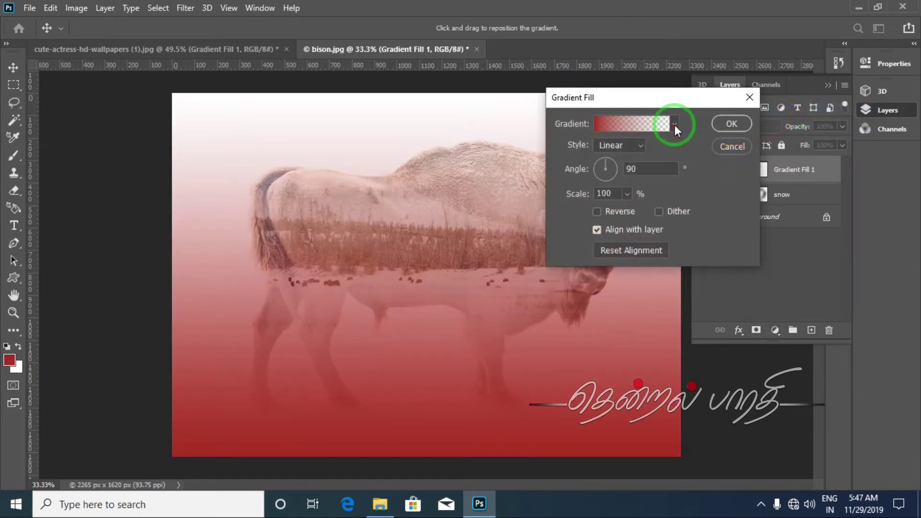
pyautogui.click(675, 125)
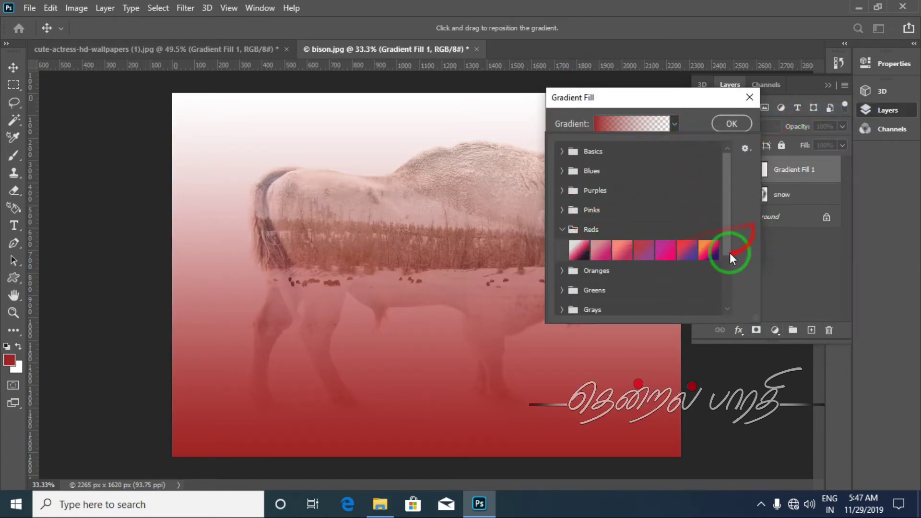
pyautogui.click(708, 249)
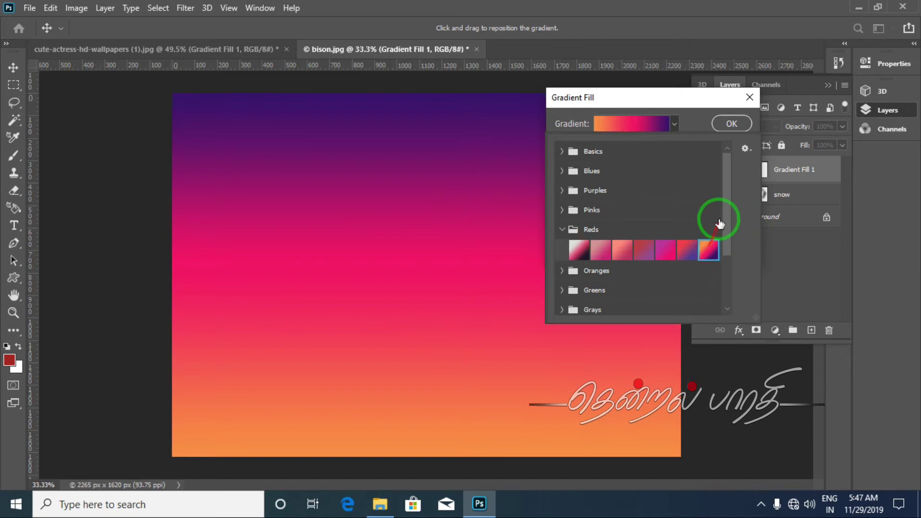
pyautogui.click(729, 128)
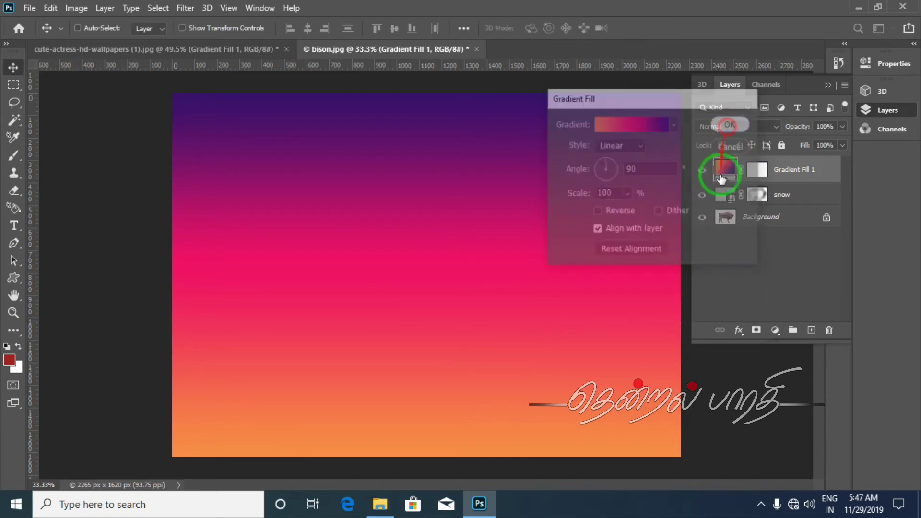
pyautogui.click(777, 127)
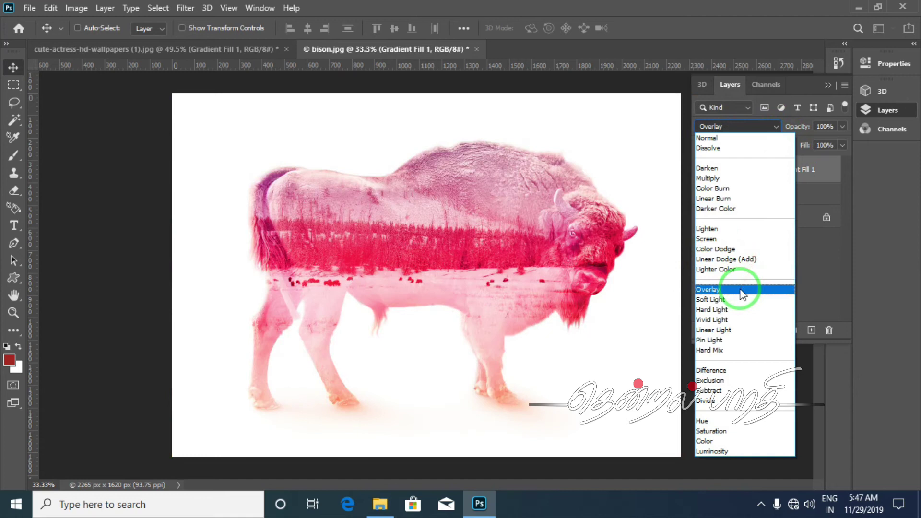
pyautogui.click(741, 290)
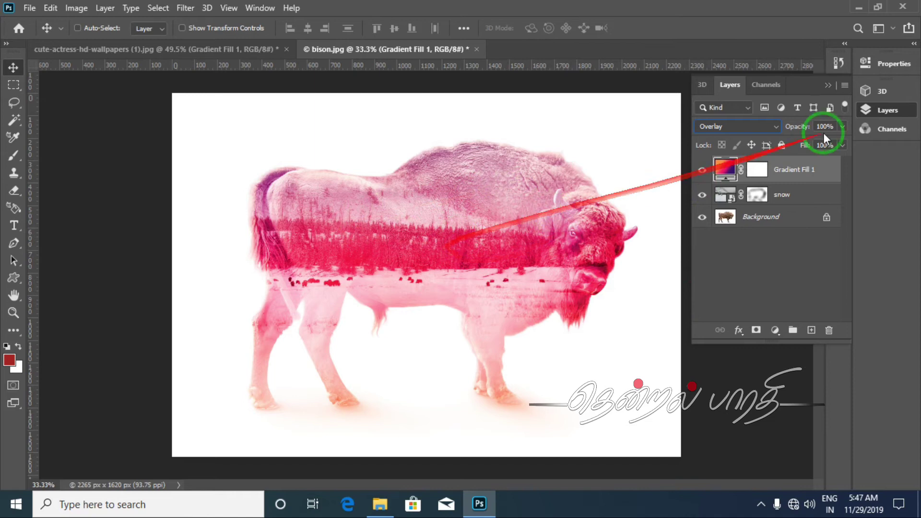
# Step: Lower the Gradient Fill 1 layer's opacity to 58% and collapse the Layers panel
pyautogui.click(841, 128)
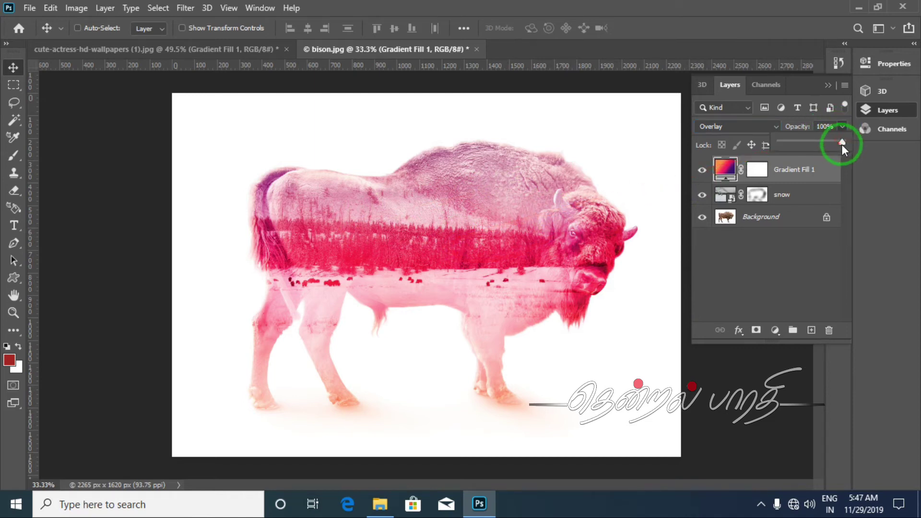
pyautogui.moveTo(843, 144); pyautogui.dragTo(834, 141)
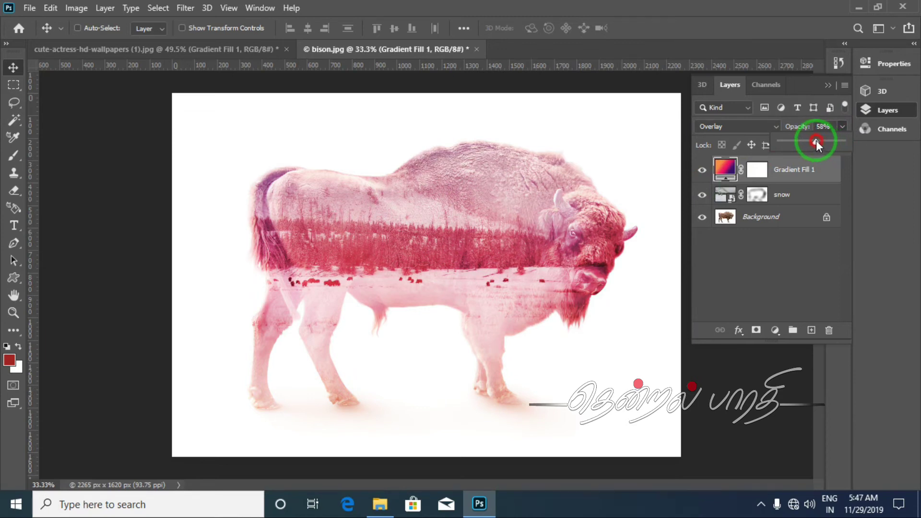
pyautogui.click(829, 87)
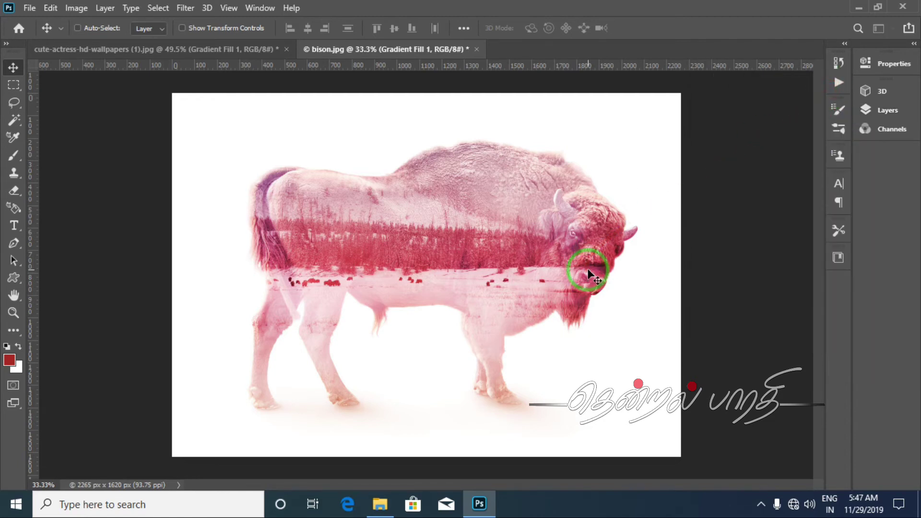
# Step: Zoom in slightly on the bison and bring back the Layers panel
pyautogui.hotkey('ctrl', '+')
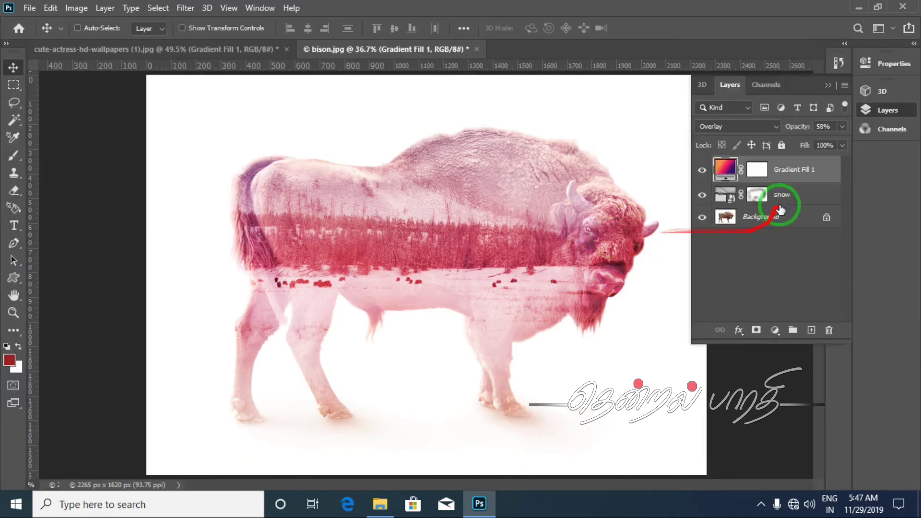
pyautogui.press('F7')
# Step: Paint black on the snow layer's mask to strengthen the bison's face, then view it full screen
pyautogui.click(766, 197)
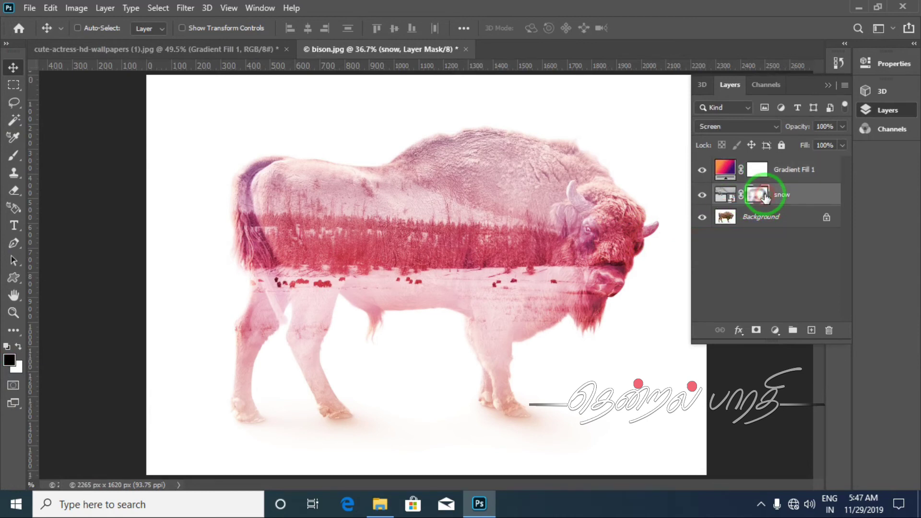
pyautogui.press('b')
pyautogui.moveTo(638, 235)
pyautogui.mouseDown()
pyautogui.moveTo(607, 272)
pyautogui.moveTo(534, 317)
pyautogui.moveTo(616, 162)
pyautogui.moveTo(580, 257)
pyautogui.moveTo(531, 338)
pyautogui.moveTo(519, 424)
pyautogui.moveTo(493, 354)
pyautogui.moveTo(456, 353)
pyautogui.moveTo(438, 336)
pyautogui.moveTo(370, 333)
pyautogui.moveTo(294, 381)
pyautogui.moveTo(263, 367)
pyautogui.moveTo(263, 426)
pyautogui.moveTo(383, 202)
pyautogui.moveTo(358, 148)
pyautogui.moveTo(557, 261)
pyautogui.mouseUp()
pyautogui.press('f')
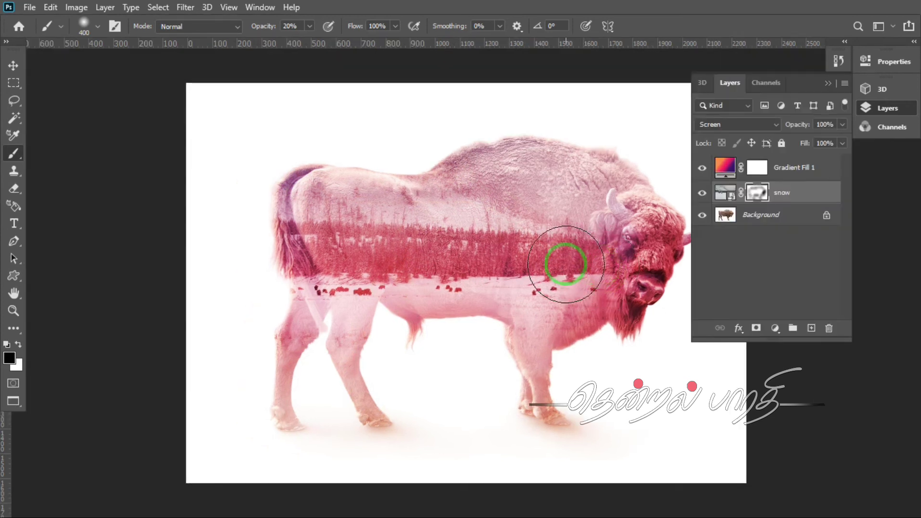
pyautogui.press('f')
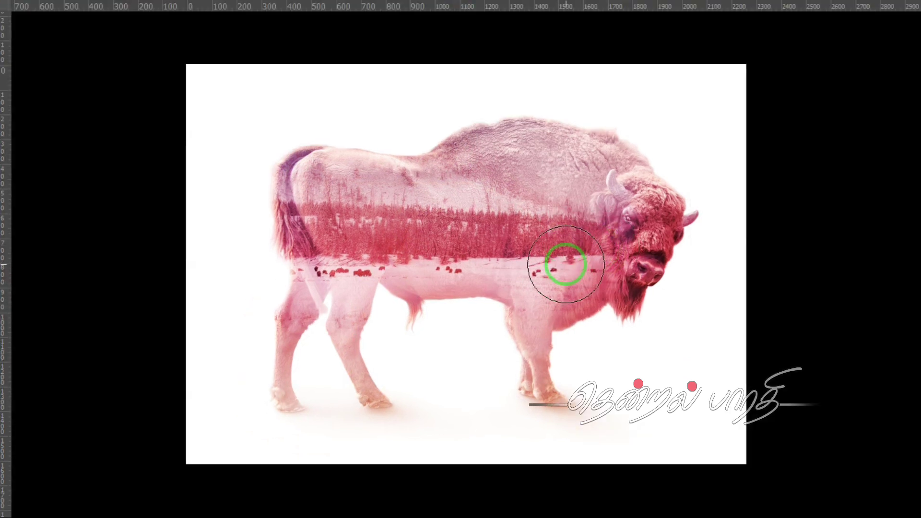